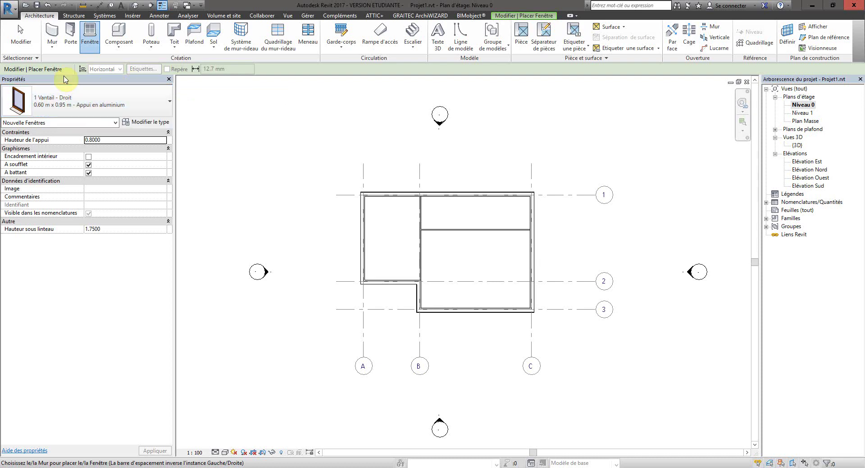
Step: Place a 1 Vantail - Droit 0.60 m x 0.95 m window in the west room's north exterior wall, centred about 1.80 m from the west wall
{"action": "left_click", "coordinate": [107, 101]}
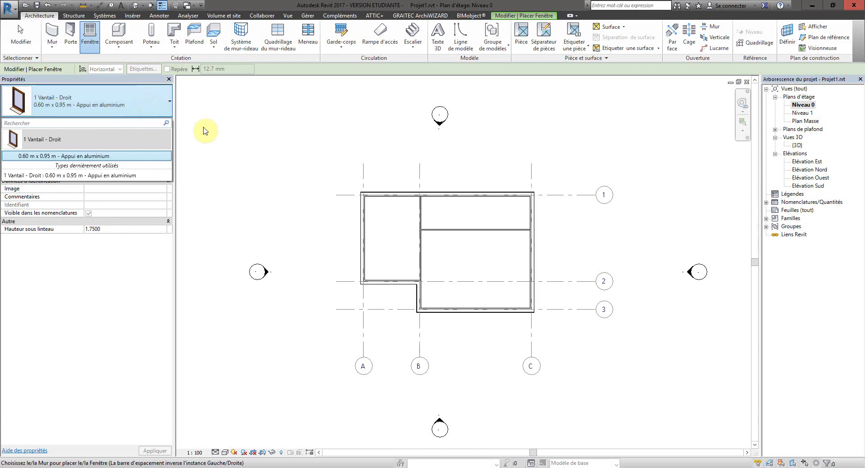
{"action": "scroll", "coordinate": [457, 194], "scroll_direction": "up", "scroll_amount": 2}
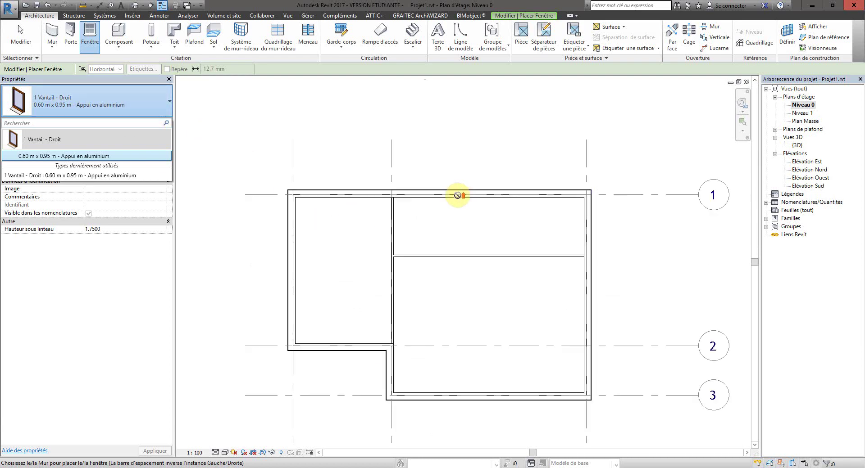
{"action": "left_click", "coordinate": [329, 221]}
{"action": "scroll", "coordinate": [345, 200], "scroll_direction": "up", "scroll_amount": 1}
{"action": "scroll", "coordinate": [345, 201], "scroll_direction": "up", "scroll_amount": 2}
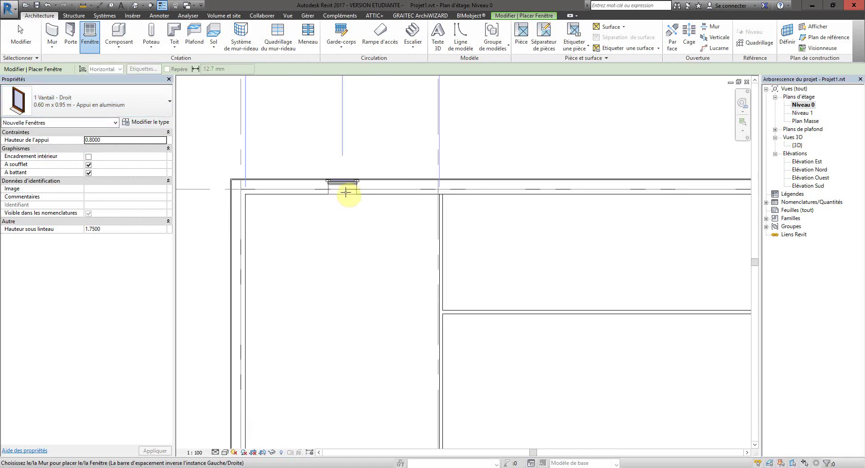
{"action": "middle_click_drag", "start_coordinate": [318, 217], "coordinate": [354, 283]}
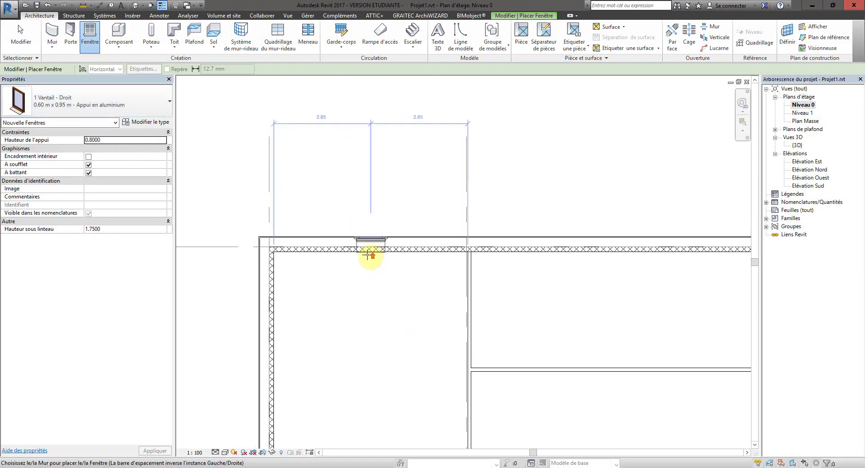
{"action": "scroll", "coordinate": [367, 256], "scroll_direction": "up", "scroll_amount": 2}
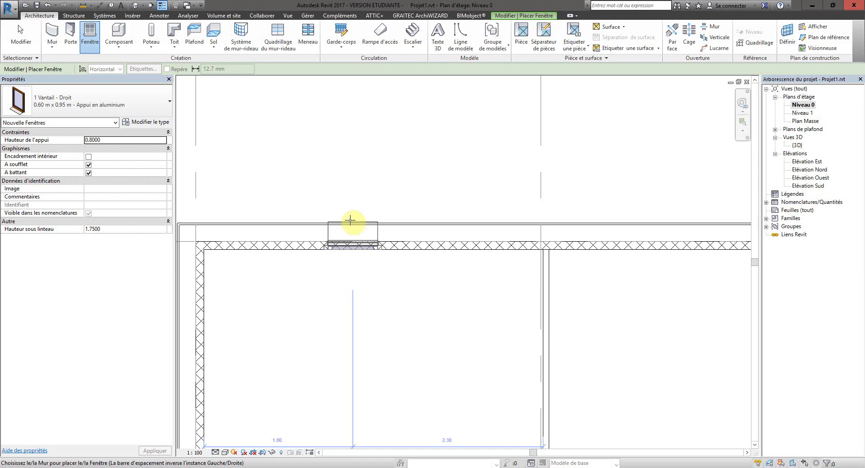
{"action": "middle_click_drag", "start_coordinate": [350, 218], "coordinate": [403, 205]}
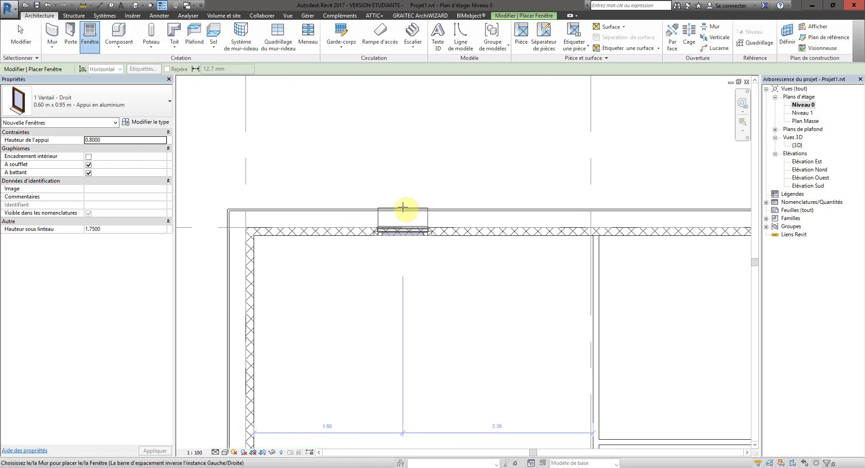
{"action": "left_click", "coordinate": [403, 206]}
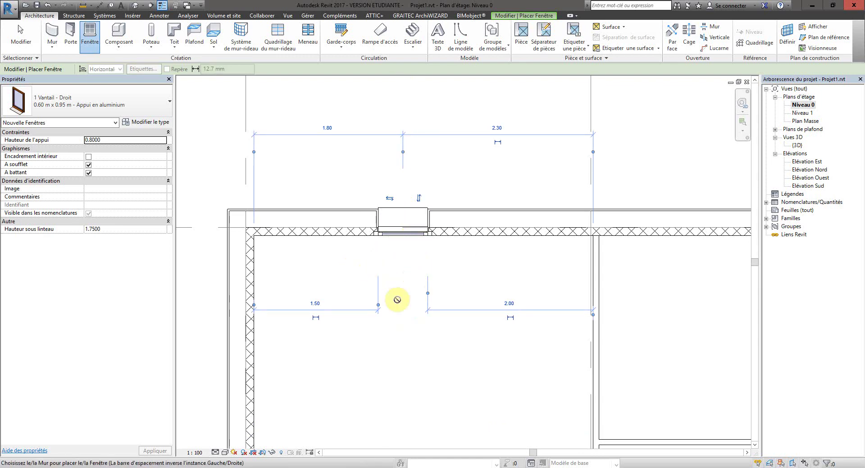
Step: Examine how the window in the separate rectangular building sits within its wall layers, and end window placement
{"action": "scroll", "coordinate": [388, 300], "scroll_direction": "down", "scroll_amount": 3}
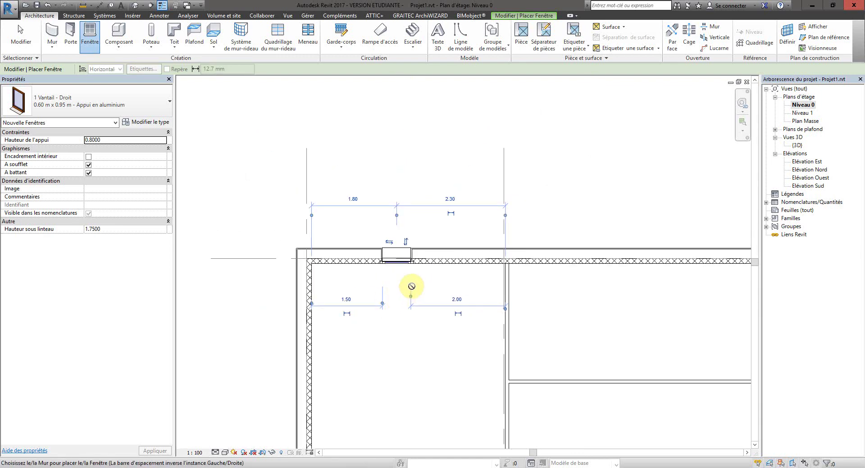
{"action": "middle_click_drag", "start_coordinate": [438, 281], "coordinate": [389, 233]}
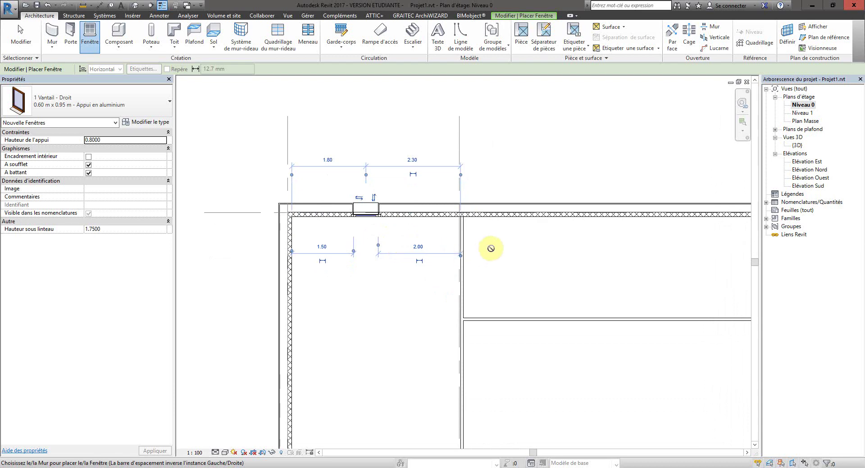
{"action": "left_click", "coordinate": [366, 213]}
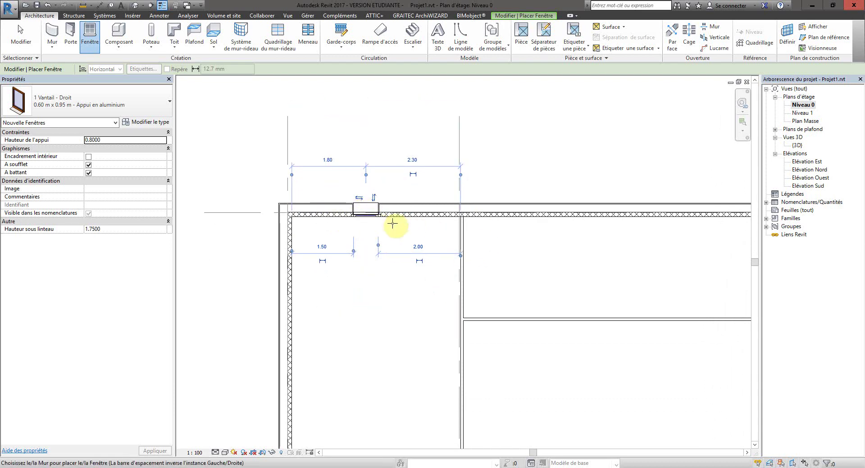
{"action": "middle_click_drag", "start_coordinate": [565, 225], "coordinate": [235, 382]}
{"action": "scroll", "coordinate": [596, 240], "scroll_direction": "down", "scroll_amount": 3}
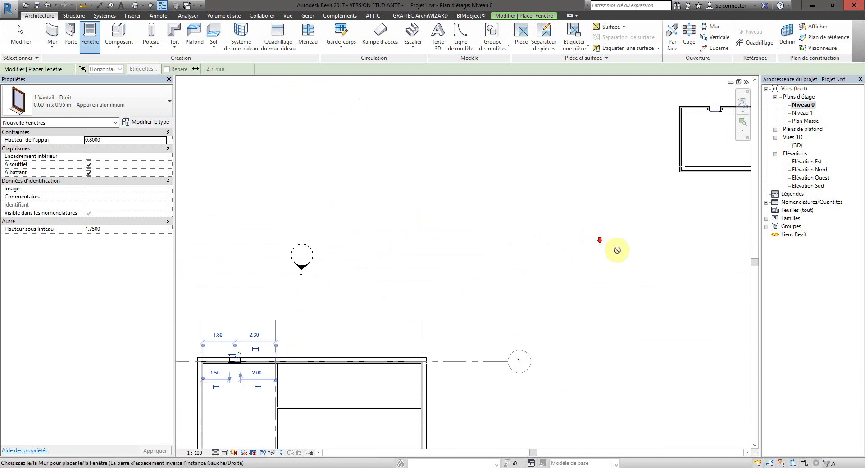
{"action": "middle_click_drag", "start_coordinate": [657, 251], "coordinate": [417, 360]}
{"action": "scroll", "coordinate": [508, 231], "scroll_direction": "up", "scroll_amount": 9}
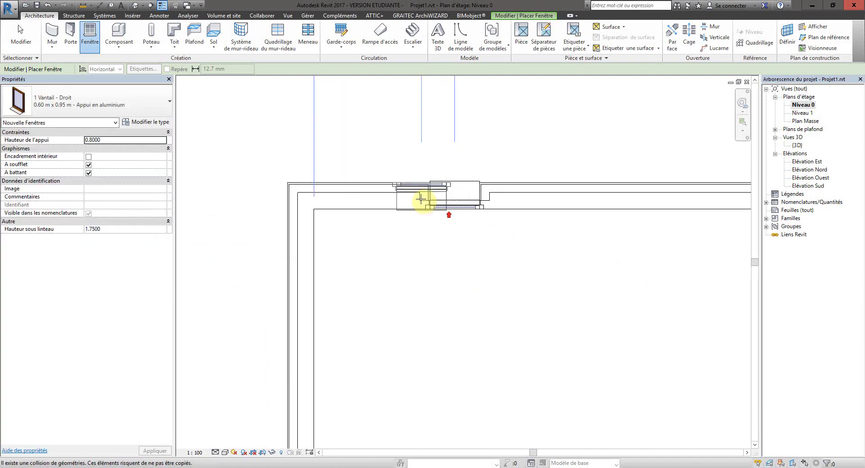
{"action": "middle_click_drag", "start_coordinate": [461, 261], "coordinate": [467, 314]}
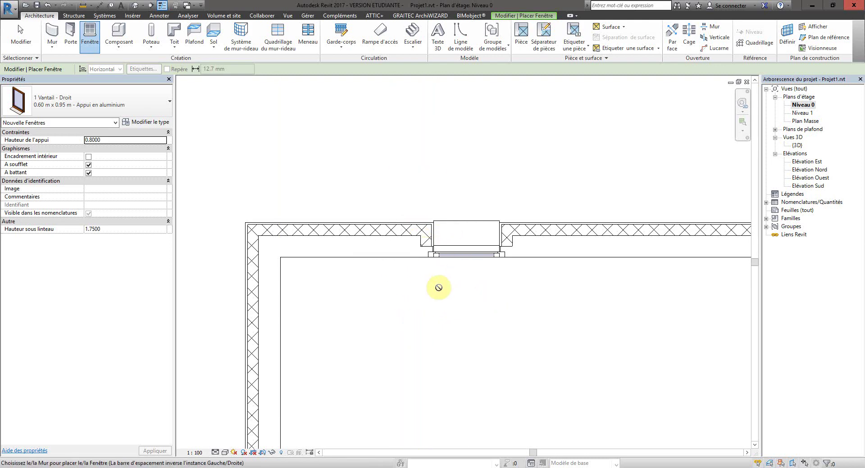
{"action": "key", "text": "Escape"}
{"action": "key", "text": "Escape"}
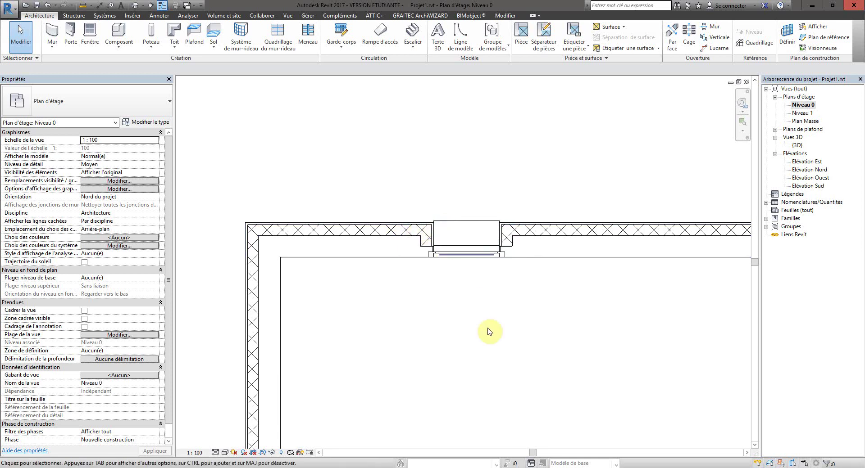
Step: Examine the window placed in the main building's north wall for comparison with the one in the separate building
{"action": "scroll", "coordinate": [476, 349], "scroll_direction": "down", "scroll_amount": 2}
{"action": "middle_click_drag", "start_coordinate": [477, 362], "coordinate": [470, 312]}
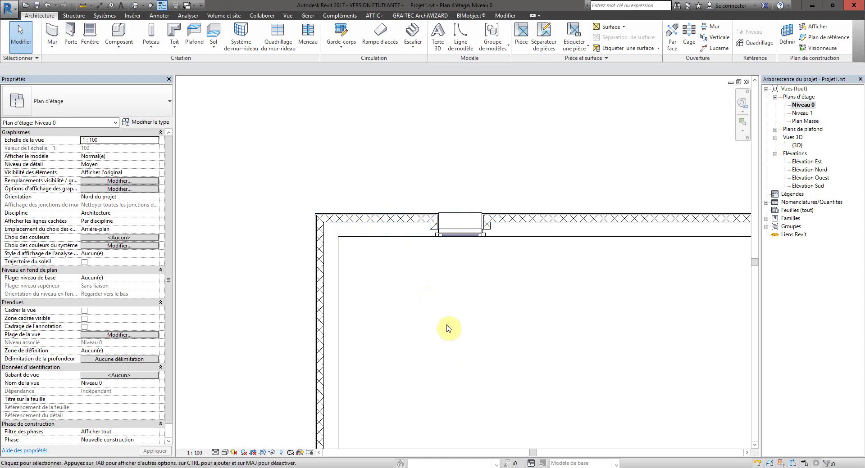
{"action": "scroll", "coordinate": [459, 340], "scroll_direction": "down", "scroll_amount": 3}
{"action": "middle_click_drag", "start_coordinate": [460, 340], "coordinate": [568, 198]}
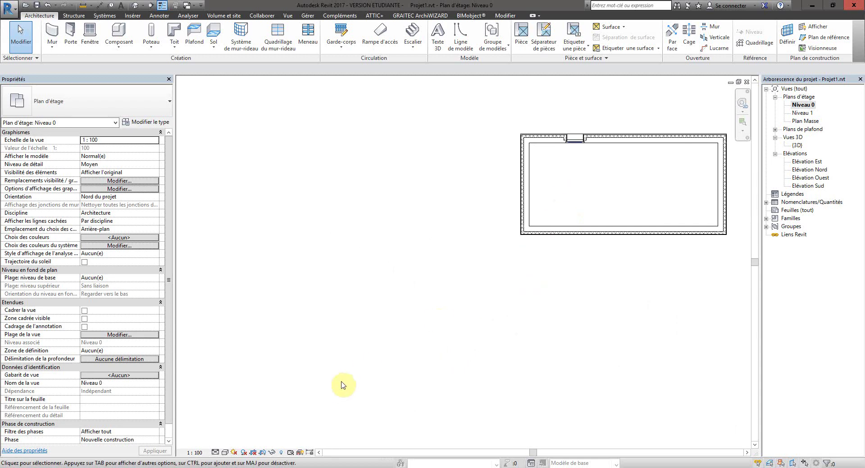
{"action": "scroll", "coordinate": [340, 386], "scroll_direction": "down", "scroll_amount": 2}
{"action": "middle_click_drag", "start_coordinate": [327, 400], "coordinate": [546, 254]}
{"action": "scroll", "coordinate": [287, 387], "scroll_direction": "up", "scroll_amount": 6}
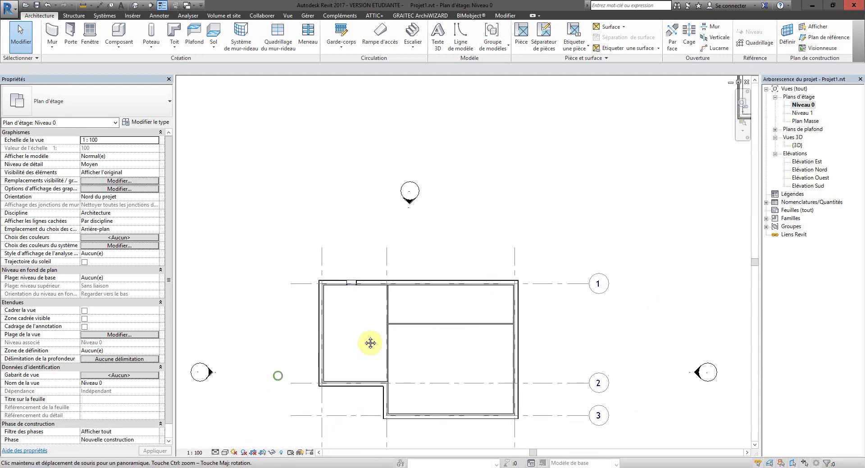
{"action": "middle_click_drag", "start_coordinate": [347, 302], "coordinate": [378, 270]}
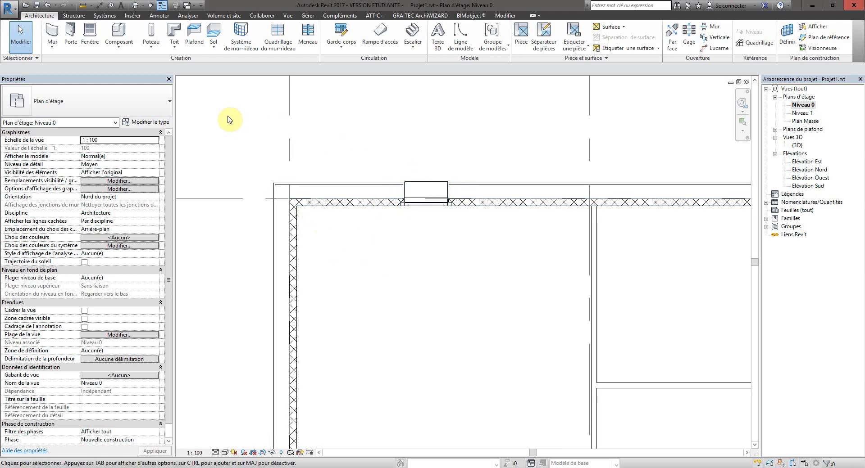
Step: Start a new window and load the WT-2 panneaux.rfa family from the library folder Fenêtres > En tunnel
{"action": "left_click", "coordinate": [91, 35]}
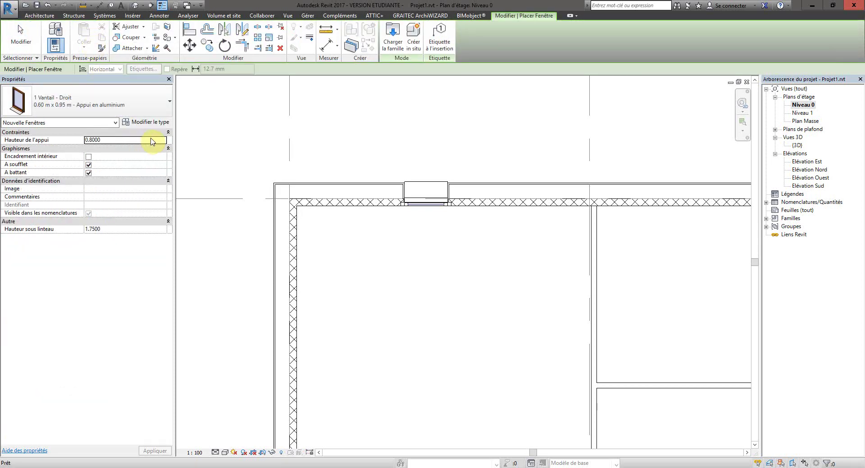
{"action": "left_click", "coordinate": [145, 125]}
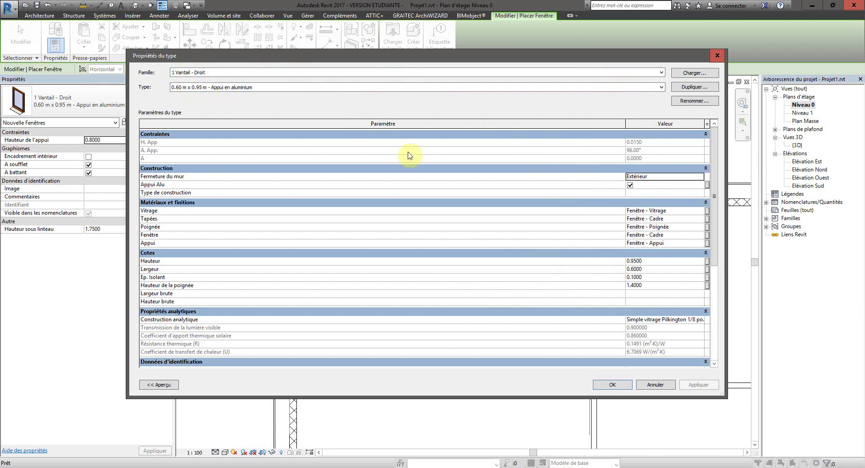
{"action": "left_click", "coordinate": [703, 76]}
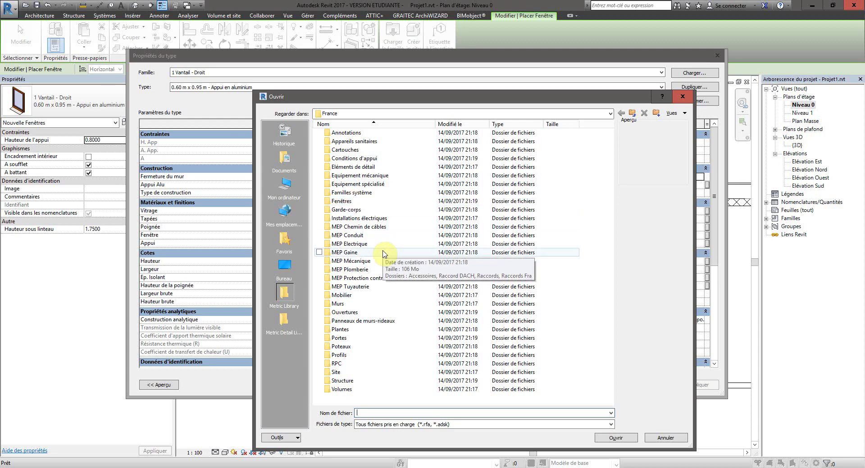
{"action": "double_click", "coordinate": [351, 203]}
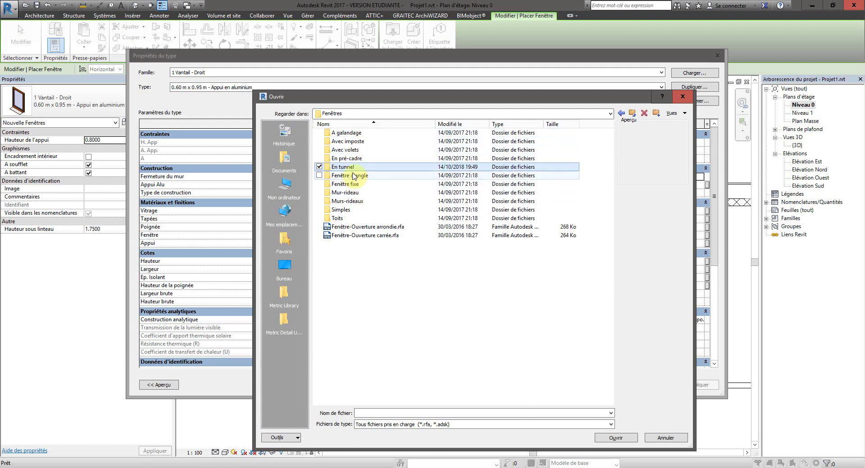
{"action": "double_click", "coordinate": [350, 168]}
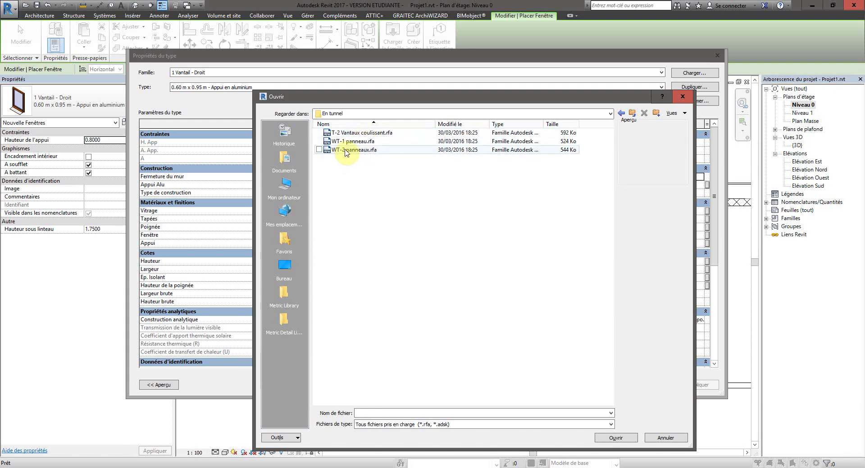
{"action": "left_click", "coordinate": [346, 152]}
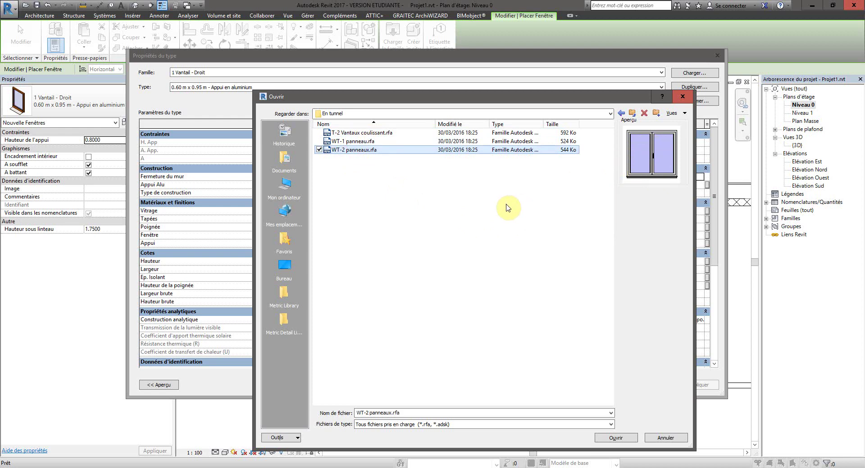
{"action": "left_click", "coordinate": [621, 439]}
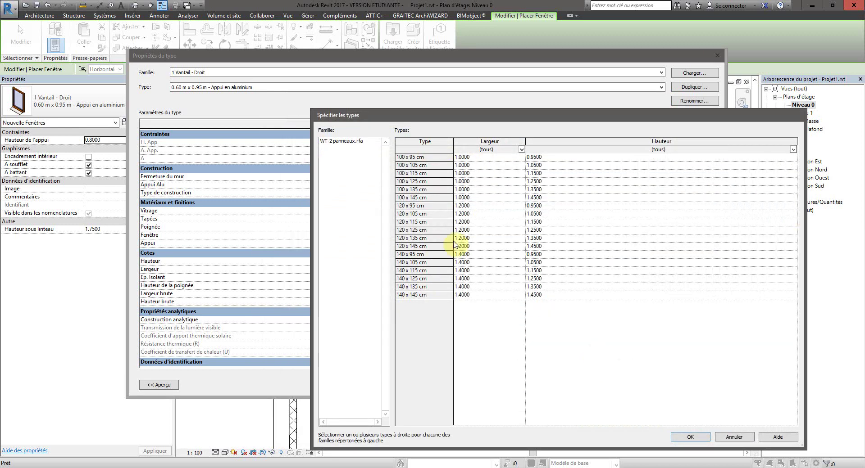
{"action": "left_click", "coordinate": [417, 165]}
{"action": "left_click", "coordinate": [417, 173]}
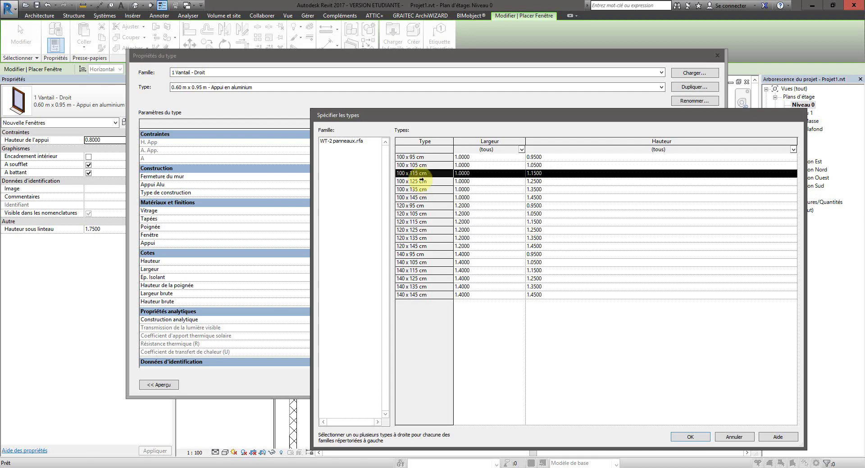
{"action": "left_click_drag", "start_coordinate": [421, 179], "coordinate": [422, 198]}
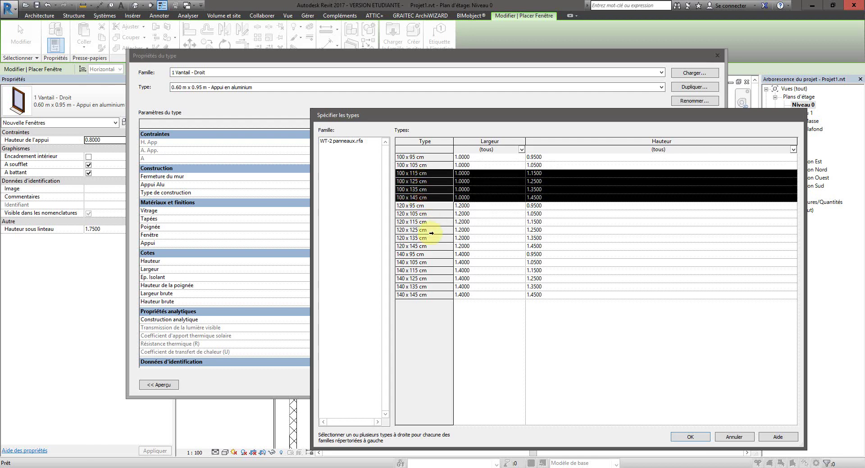
{"action": "left_click", "coordinate": [418, 197], "text": "ctrl"}
{"action": "left_click", "coordinate": [416, 191], "text": "ctrl"}
{"action": "left_click", "coordinate": [415, 182], "text": "ctrl"}
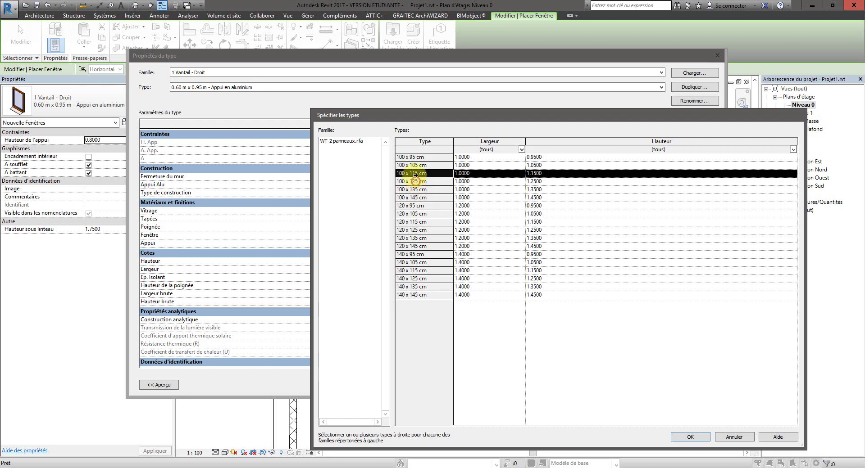
{"action": "left_click", "coordinate": [414, 175], "text": "ctrl"}
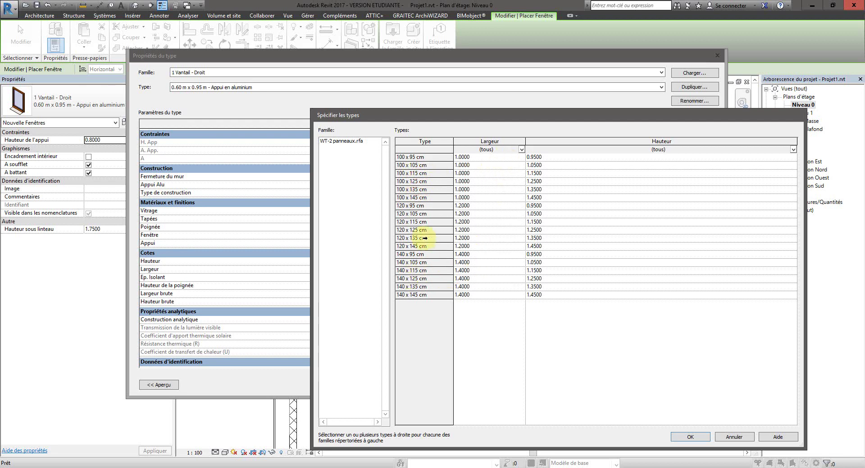
Step: Load the 120 x 95 cm type of the WT-2 panneaux family and make it the window type to place
{"action": "left_click", "coordinate": [408, 206]}
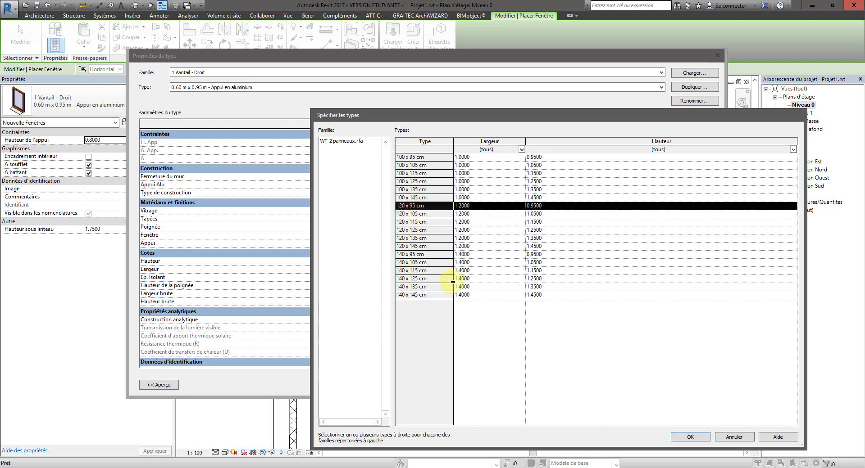
{"action": "left_click", "coordinate": [695, 439]}
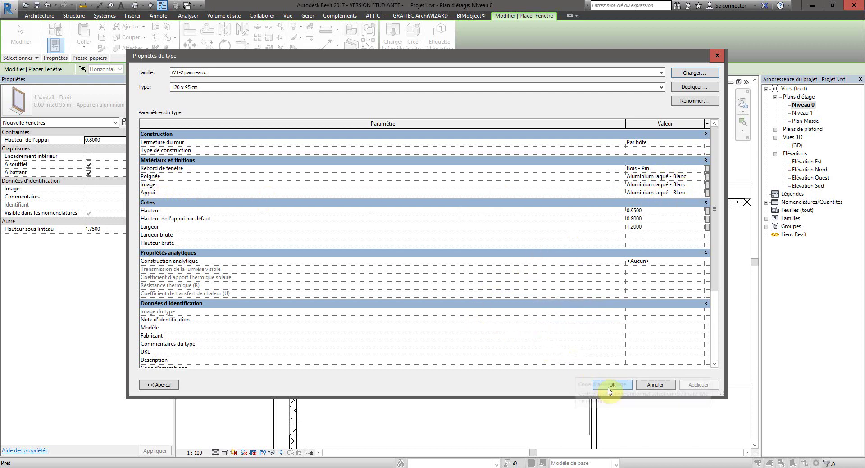
{"action": "left_click", "coordinate": [610, 385]}
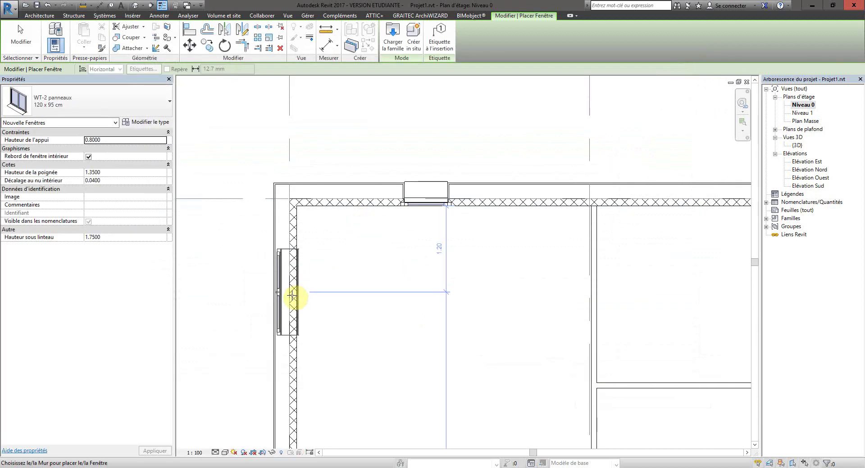
Step: Place the WT-2 panneaux 120 x 95 cm window in the main building's west exterior wall and end placement
{"action": "left_click", "coordinate": [274, 319]}
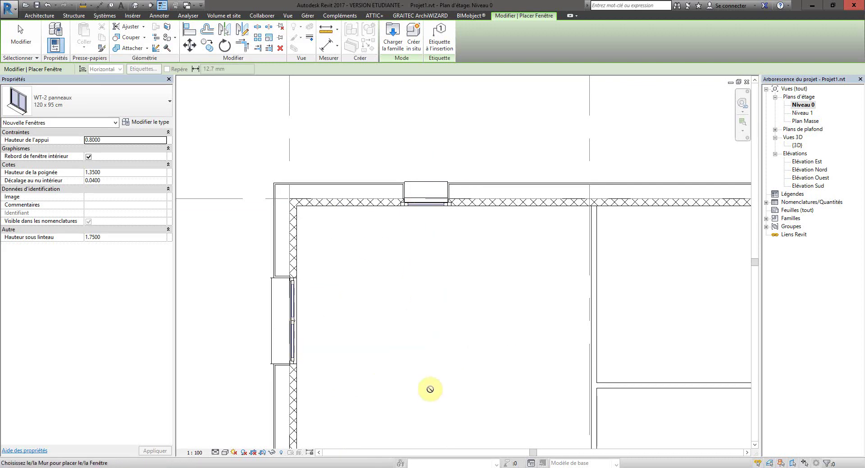
{"action": "key", "text": "Escape"}
{"action": "key", "text": "Escape"}
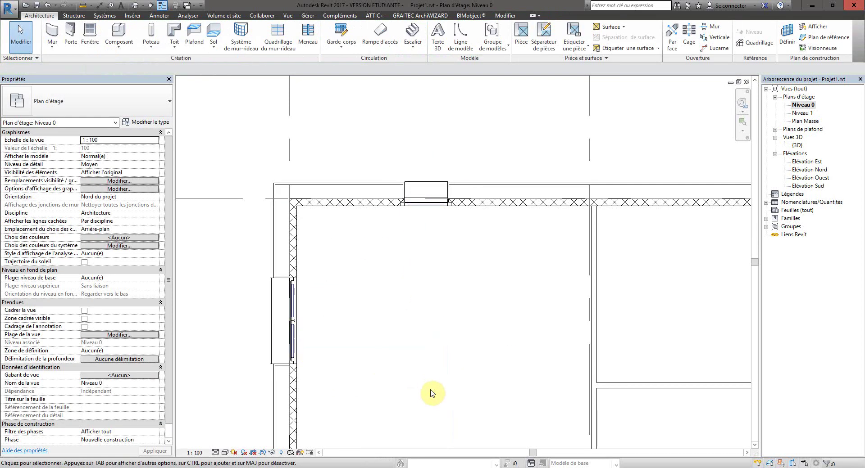
Step: Open the {3D} view and examine the two-panel window and the single-leaf window from inside the room
{"action": "double_click", "coordinate": [796, 145]}
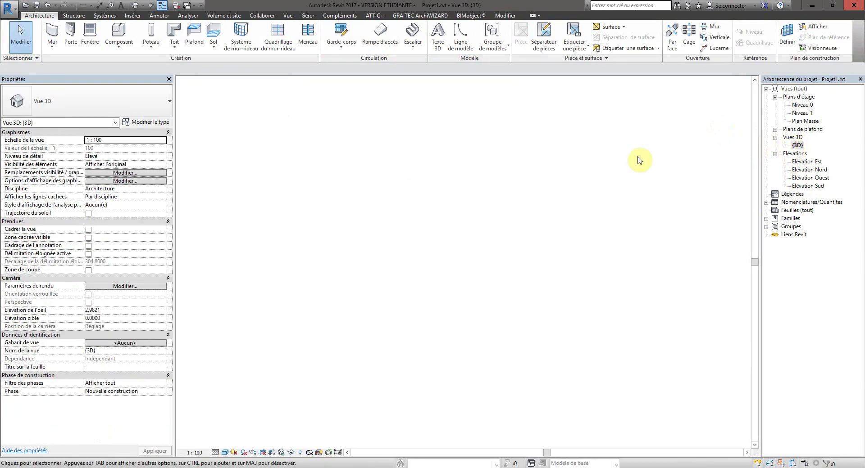
{"action": "scroll", "coordinate": [289, 192], "scroll_direction": "up", "scroll_amount": 5}
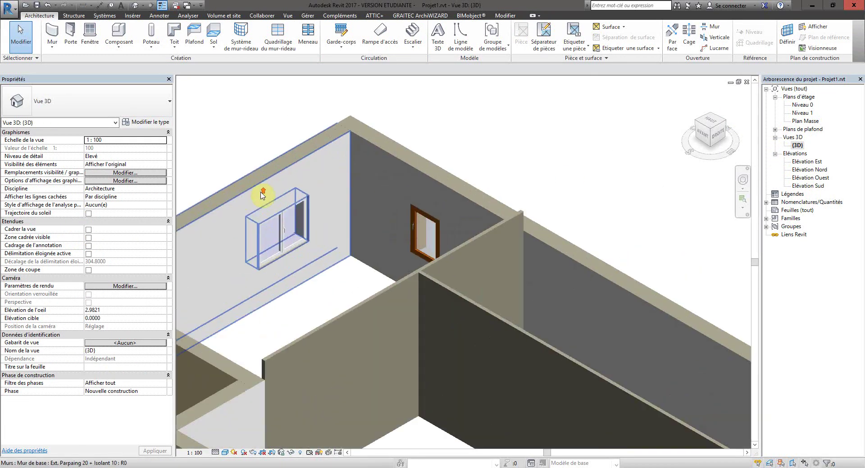
{"action": "scroll", "coordinate": [262, 194], "scroll_direction": "up", "scroll_amount": 2}
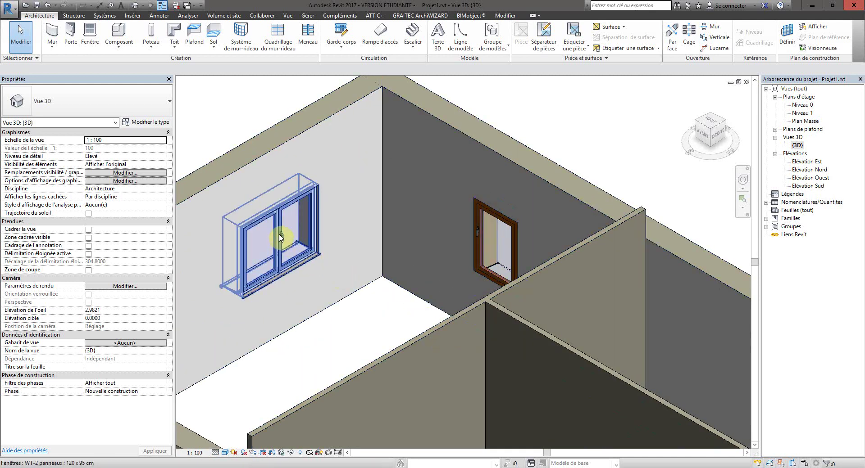
{"action": "scroll", "coordinate": [347, 241], "scroll_direction": "down", "scroll_amount": 2}
{"action": "scroll", "coordinate": [475, 235], "scroll_direction": "up", "scroll_amount": 4}
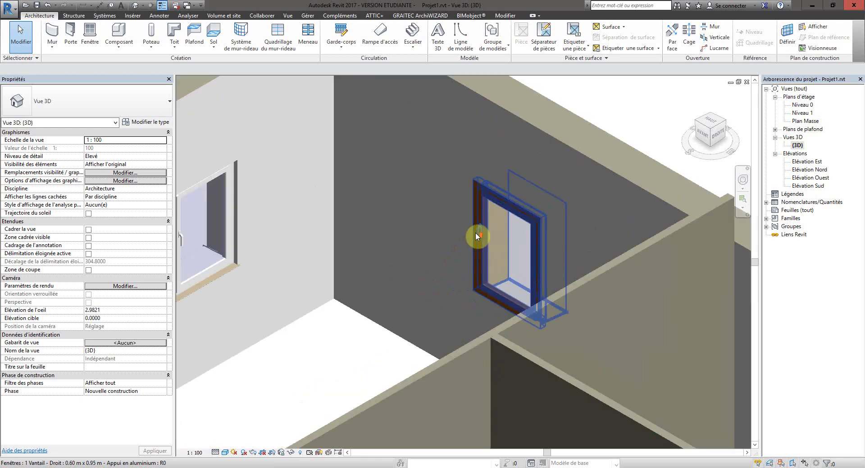
{"action": "scroll", "coordinate": [375, 220], "scroll_direction": "down", "scroll_amount": 6}
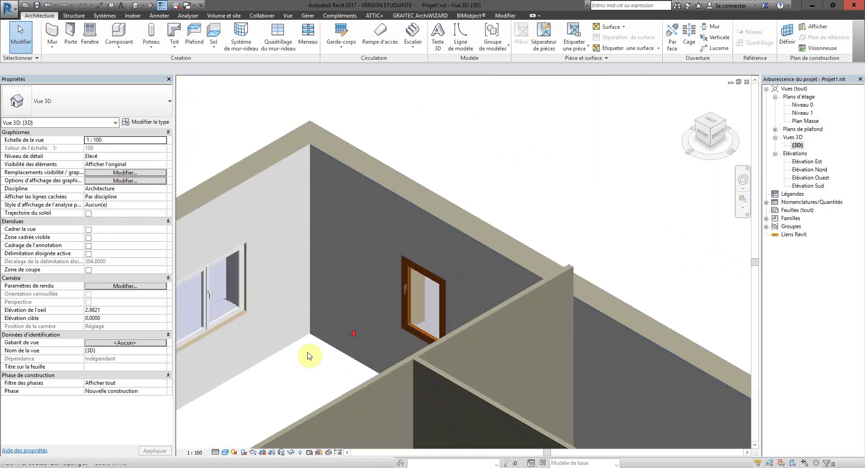
{"action": "middle_click_drag", "start_coordinate": [298, 363], "coordinate": [413, 328]}
{"action": "scroll", "coordinate": [411, 323], "scroll_direction": "down", "scroll_amount": 3}
{"action": "scroll", "coordinate": [380, 353], "scroll_direction": "up", "scroll_amount": 2}
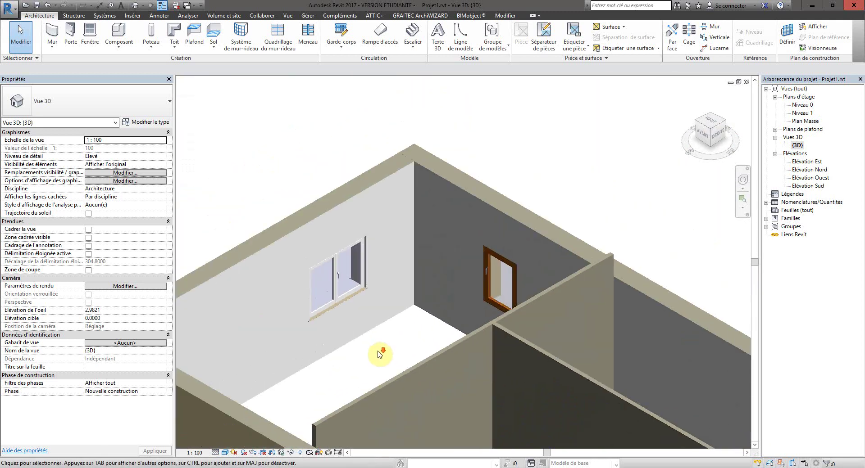